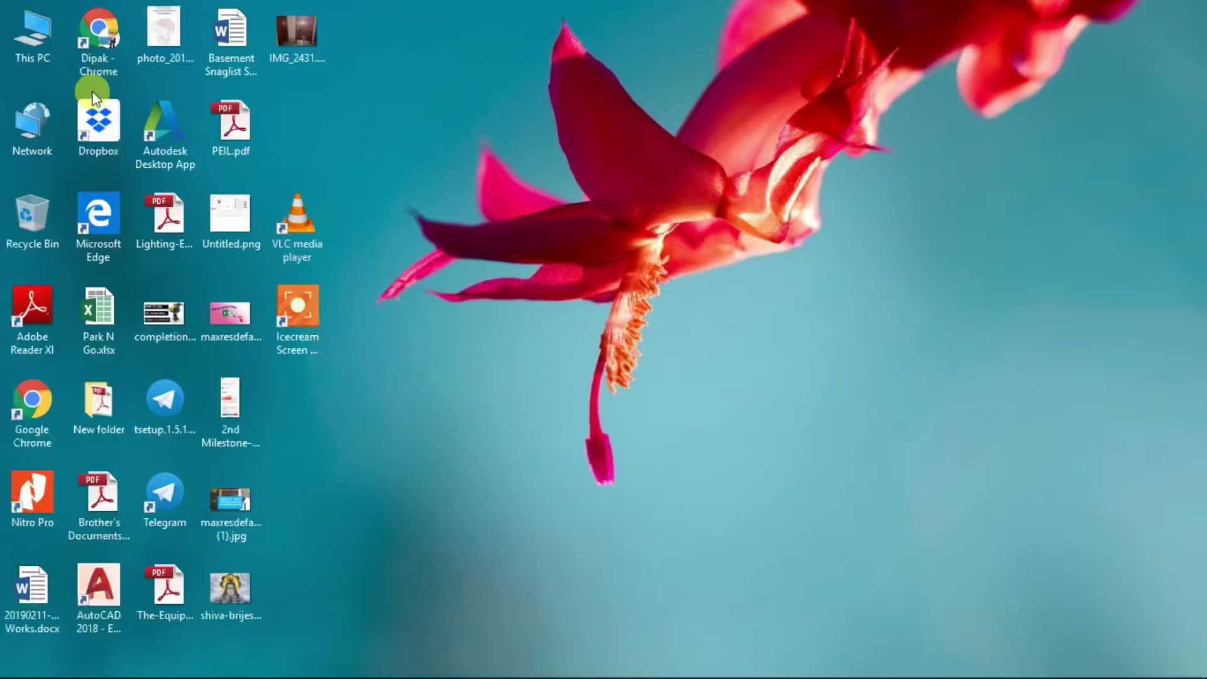
# Launch Windows Media Player and display the tracks of the Naman Hu Karu audio CD in drive E
pyautogui.doubleClick(28, 37)
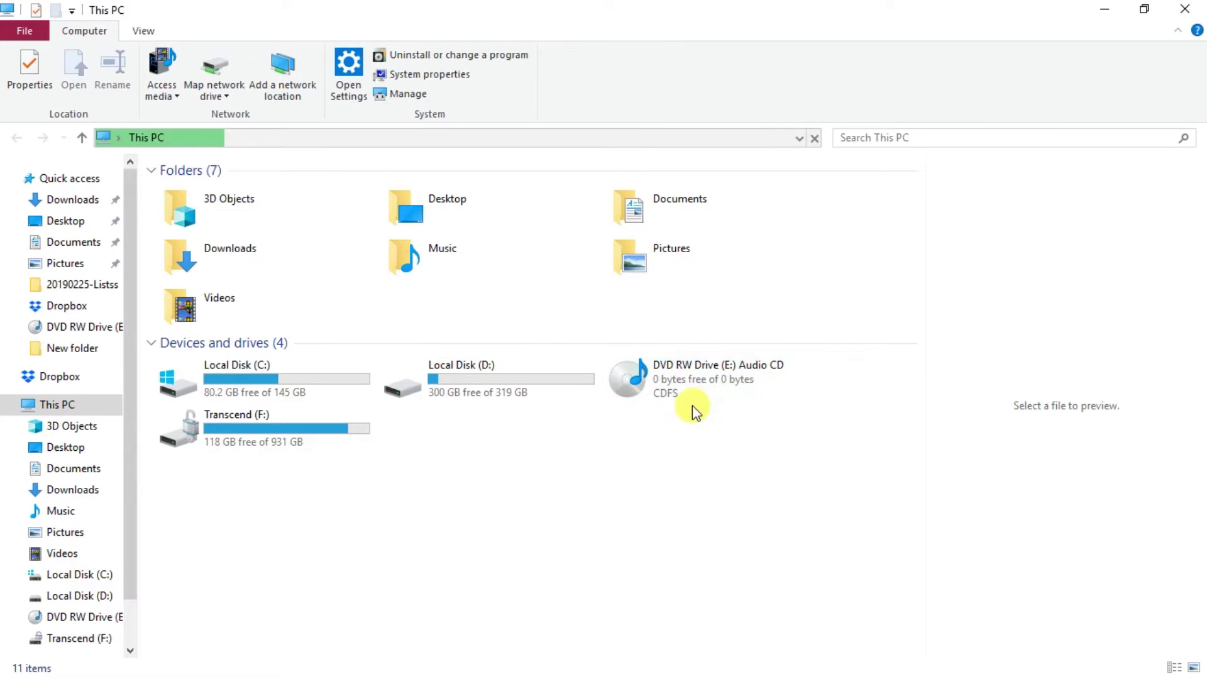
pyautogui.click(13, 665)
pyautogui.moveTo(146, 642)
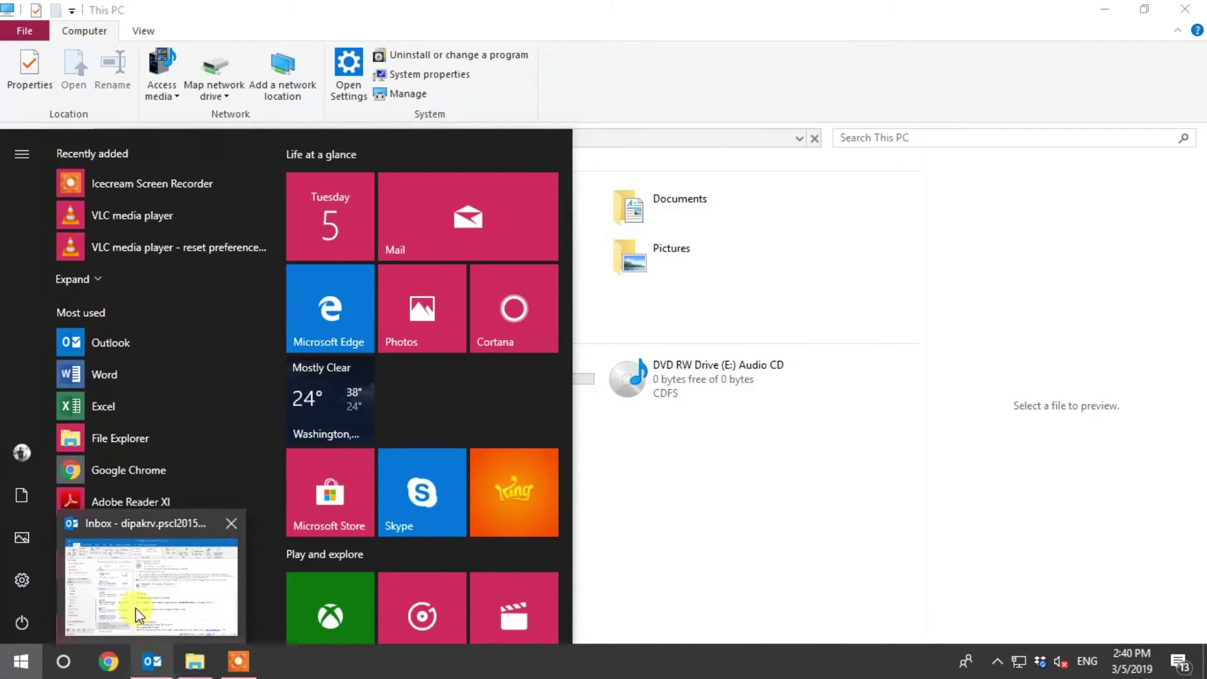
pyautogui.write('w')
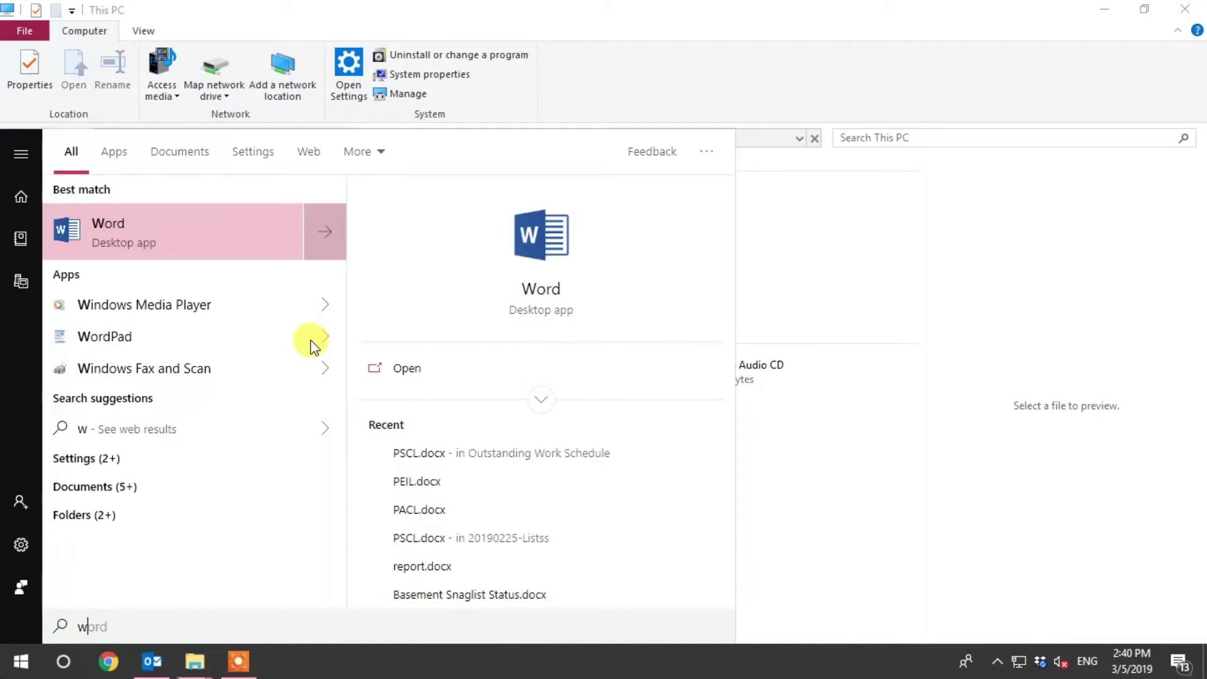
pyautogui.write('indo')
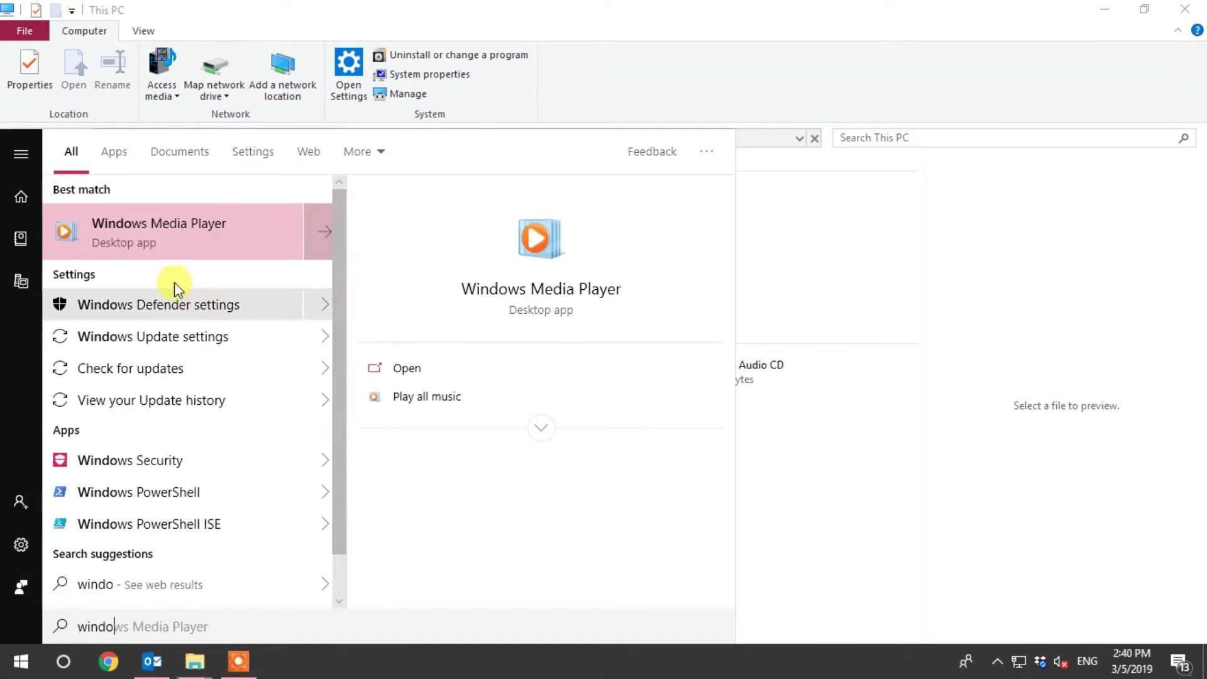
pyautogui.click(153, 249)
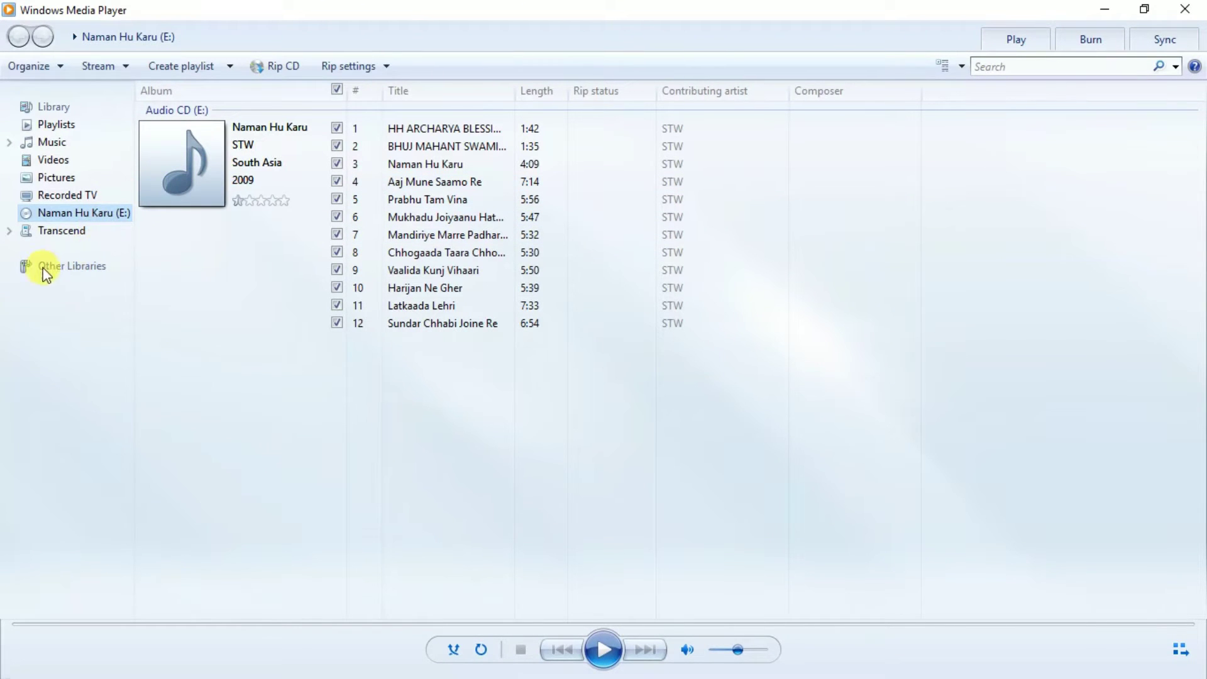
pyautogui.click(57, 196)
pyautogui.click(58, 211)
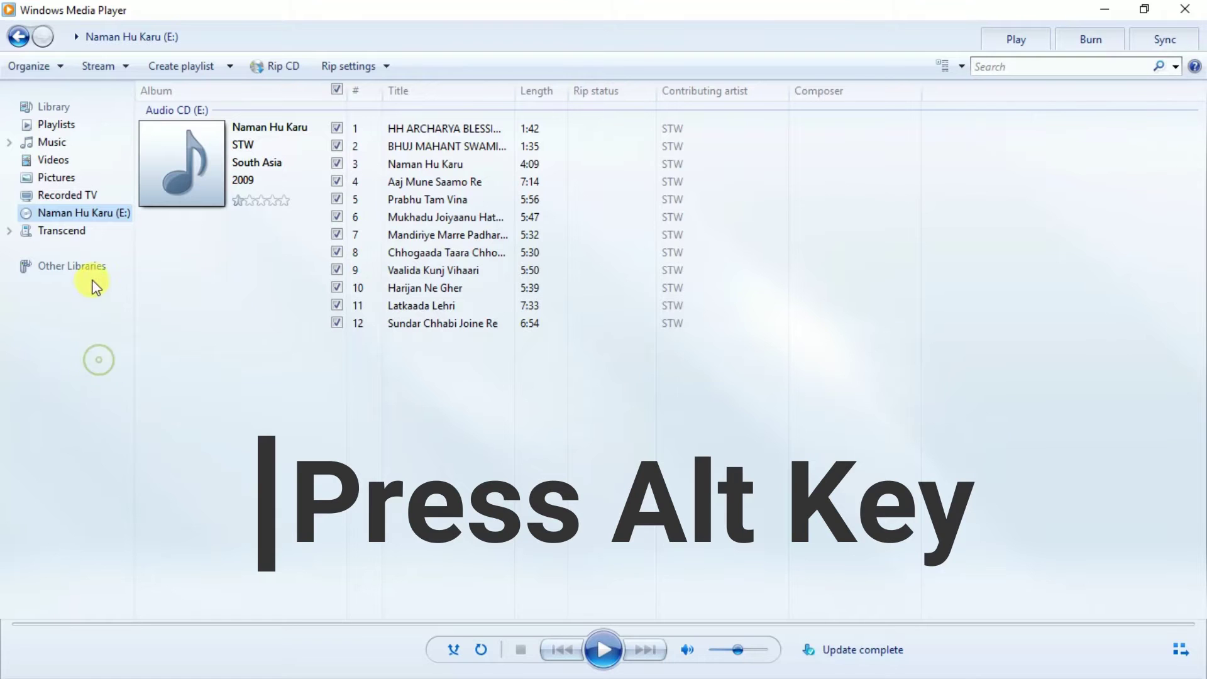
# Open the player's Rip Music options and choose the Music folder as the storage location for ripped music
pyautogui.press('alt')
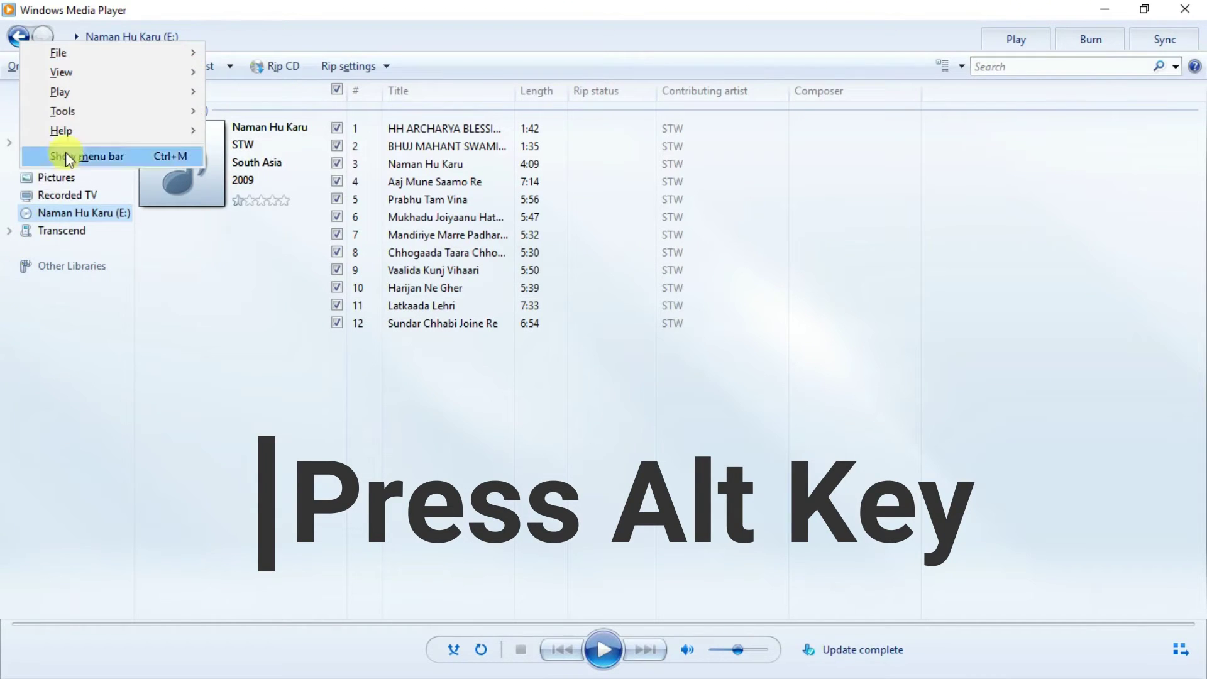
pyautogui.moveTo(75, 114)
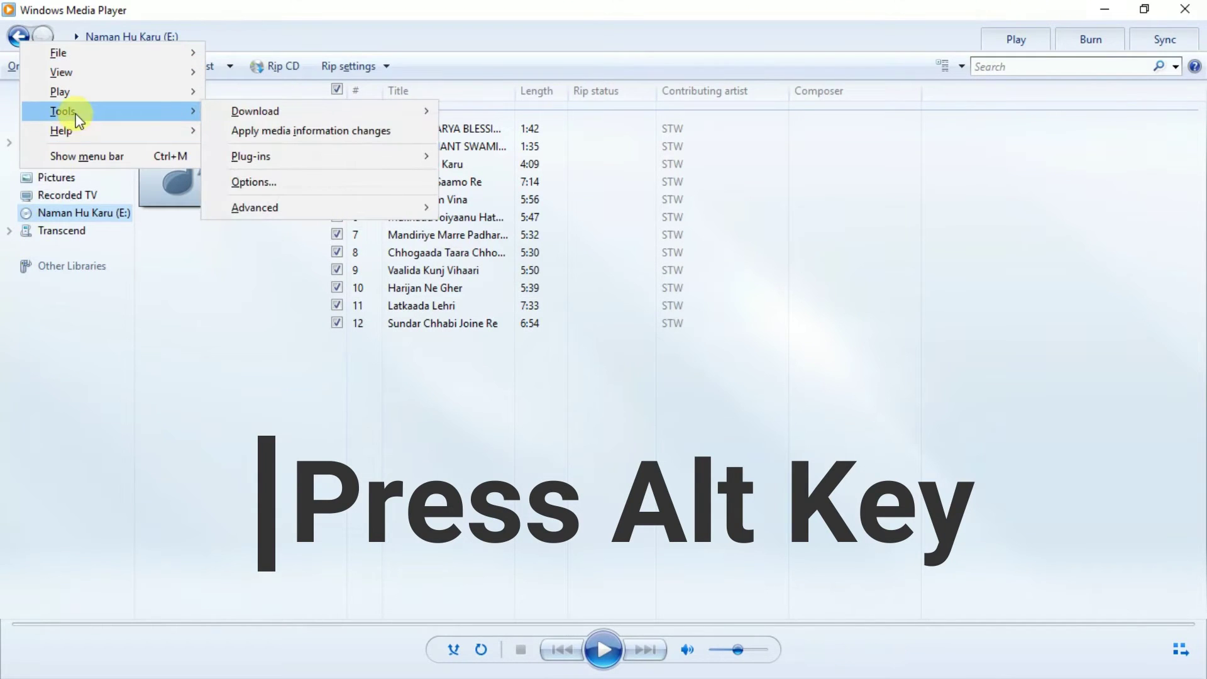
pyautogui.click(252, 182)
pyautogui.click(116, 68)
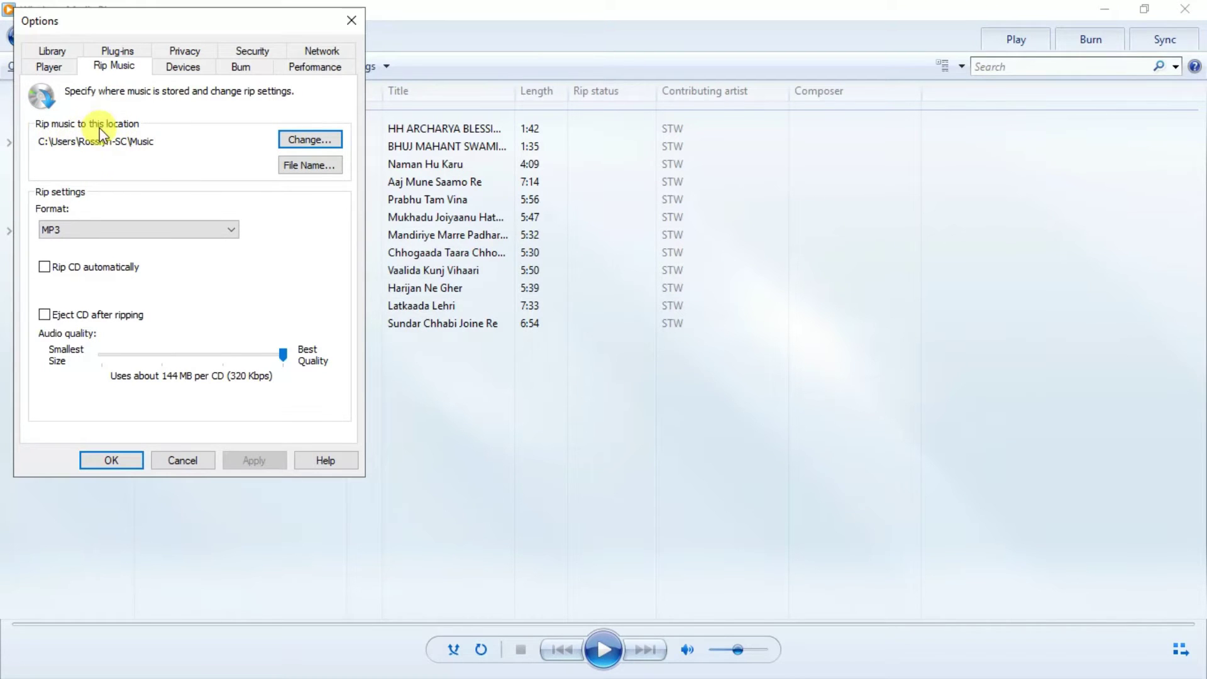
pyautogui.click(295, 139)
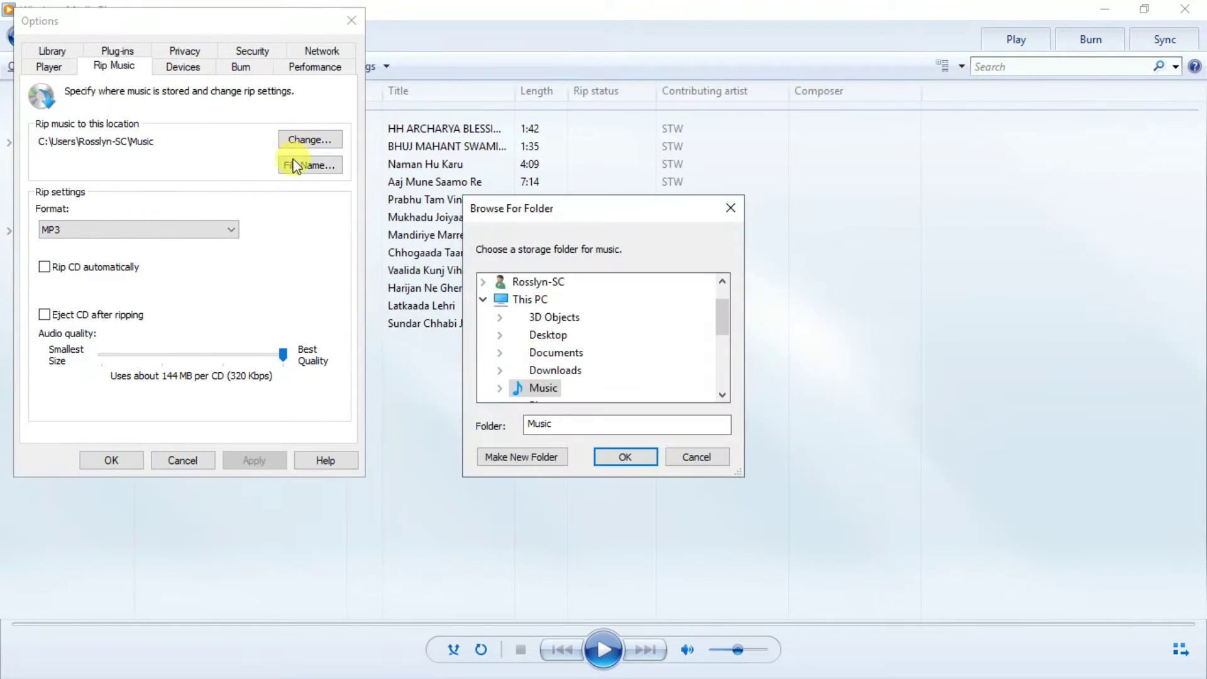
pyautogui.click(626, 458)
# Set the rip format to MP3 at best audio quality (320 Kbps) and save the options
pyautogui.click(101, 229)
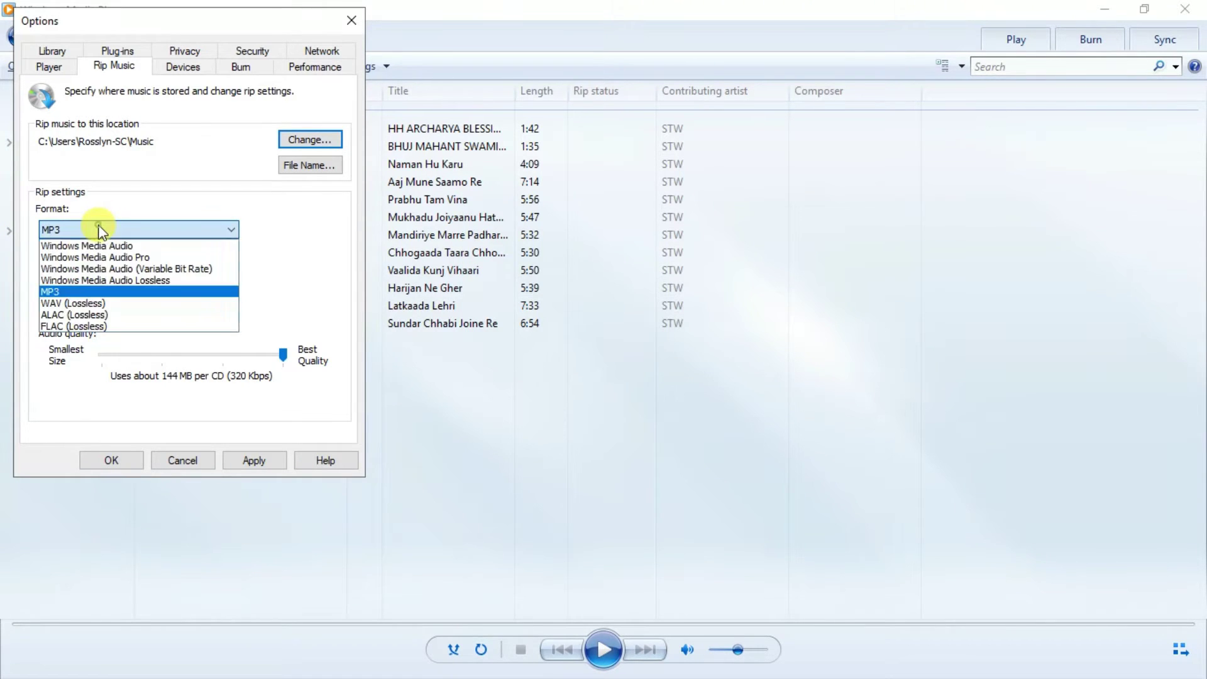
pyautogui.click(81, 303)
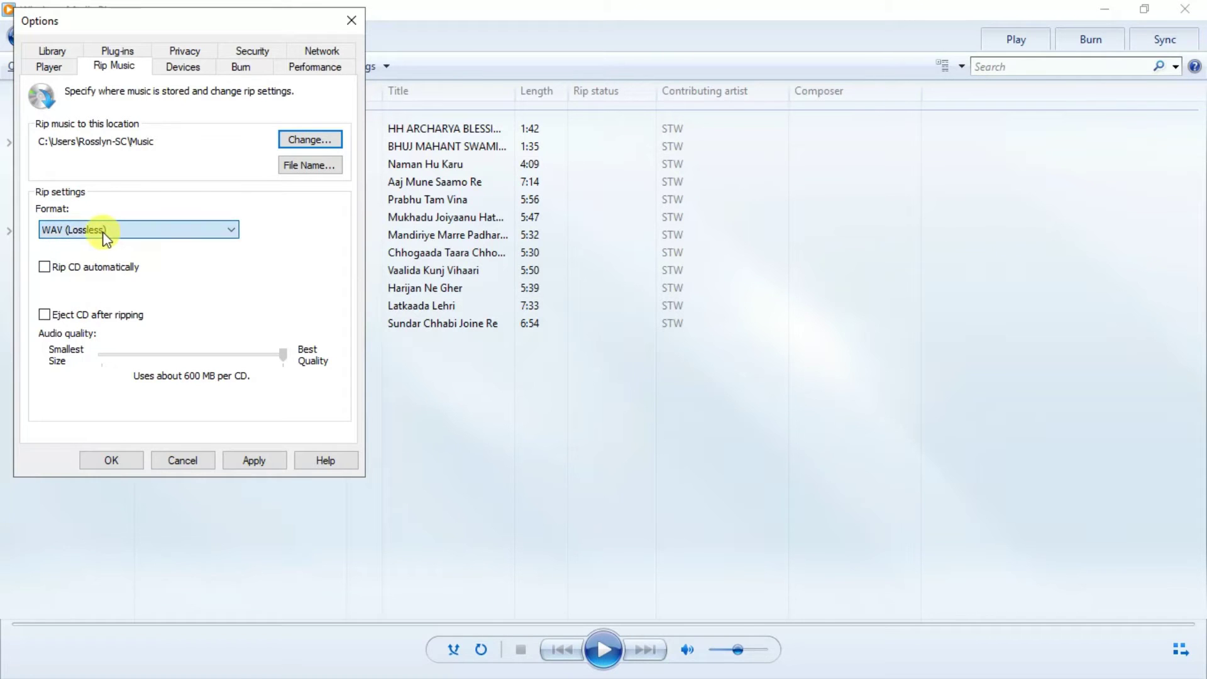
pyautogui.click(103, 232)
pyautogui.click(63, 287)
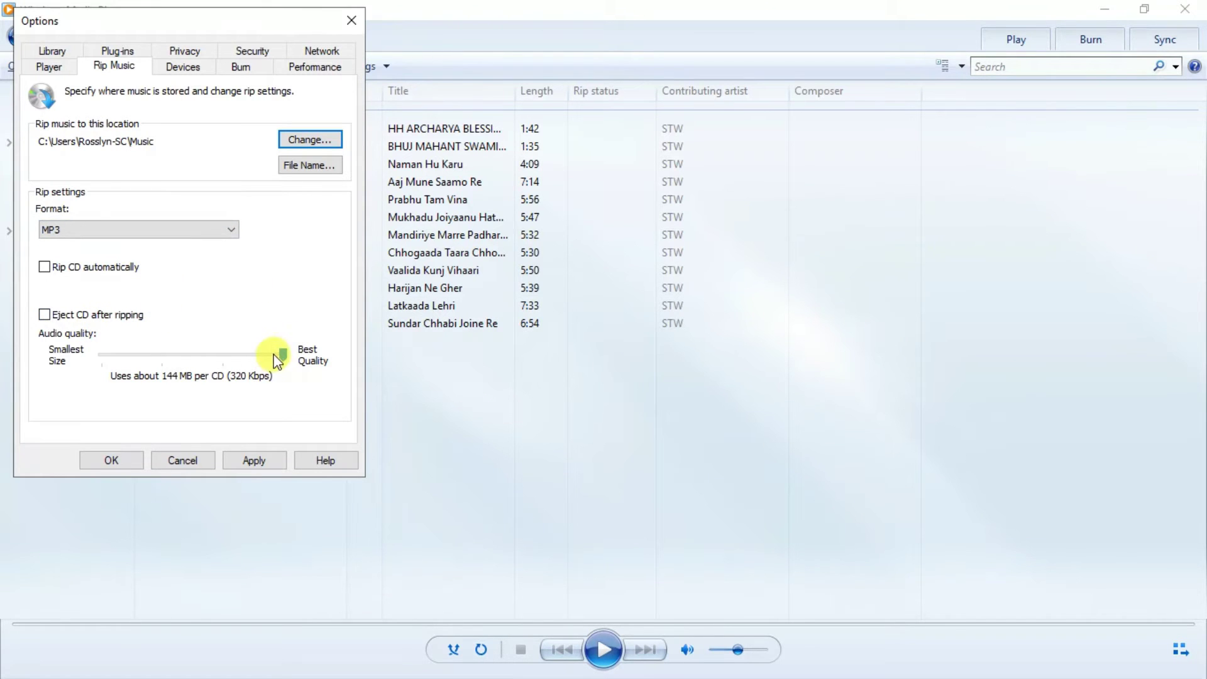
pyautogui.moveTo(280, 356)
pyautogui.mouseDown()
pyautogui.moveTo(107, 369)
pyautogui.moveTo(280, 363)
pyautogui.mouseUp()
pyautogui.click(126, 457)
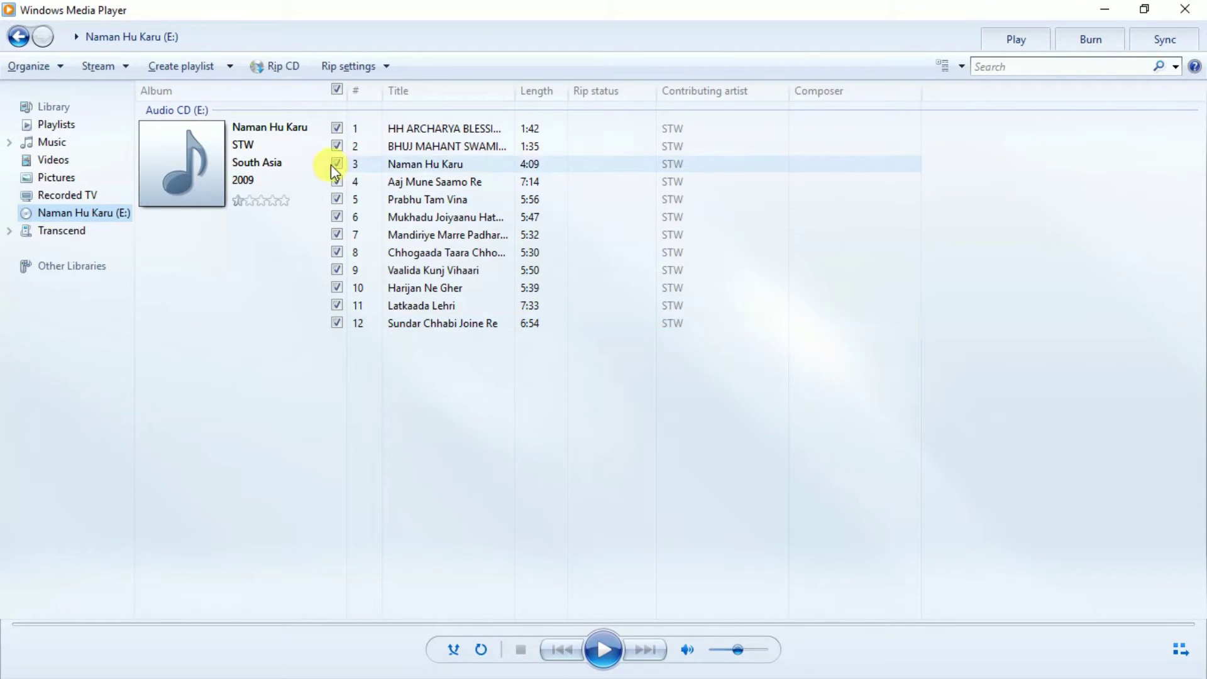
# Rip all twelve tracks of the Naman Hu Karu audio CD and minimize Windows Media Player
pyautogui.click(337, 91)
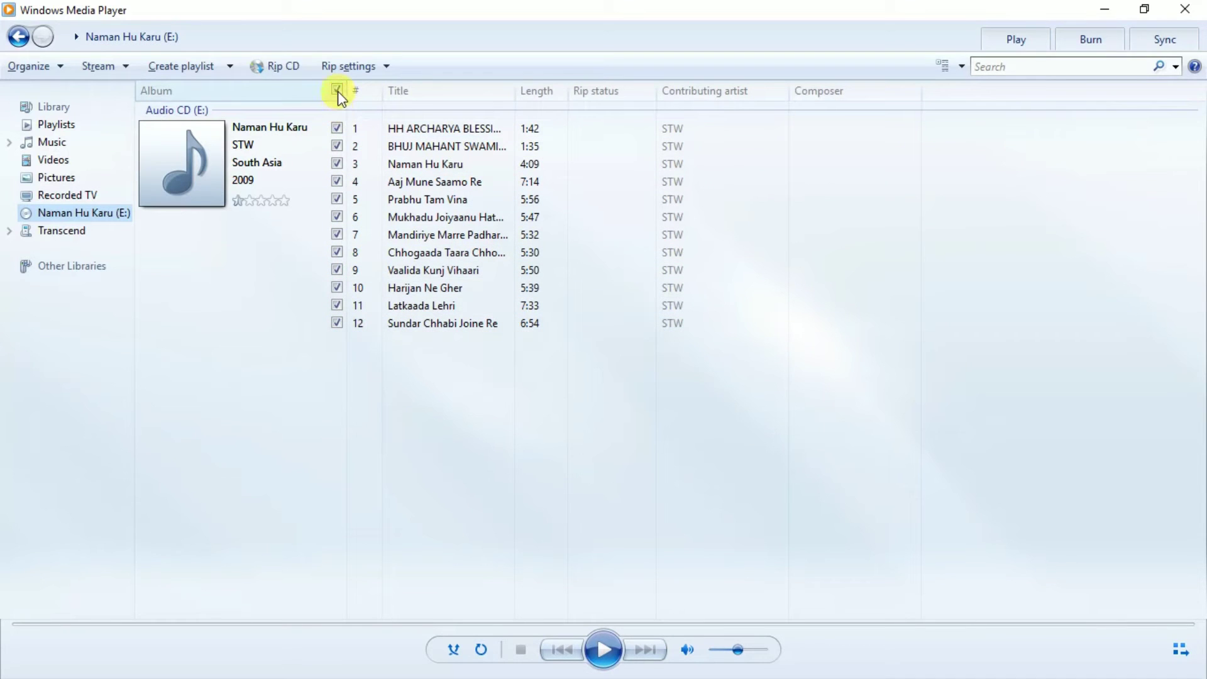
pyautogui.click(281, 74)
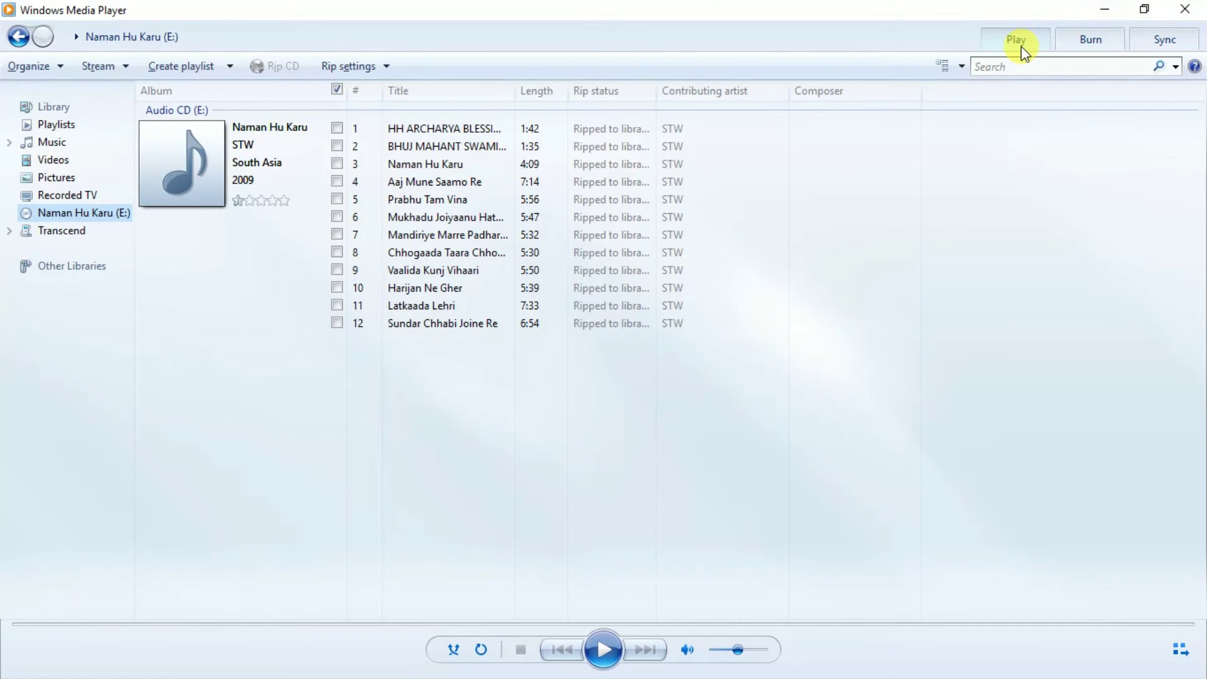
pyautogui.click(1104, 10)
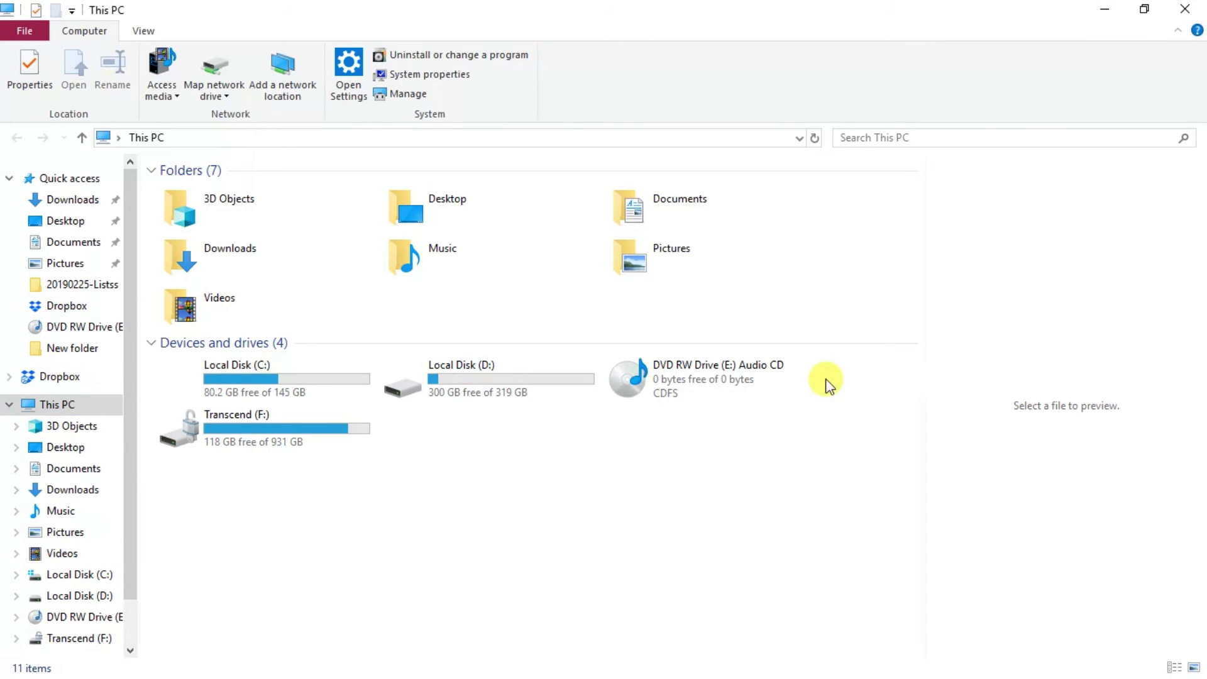
# Reopen This PC and arrange it side by side with Windows Media Player
pyautogui.click(1198, 14)
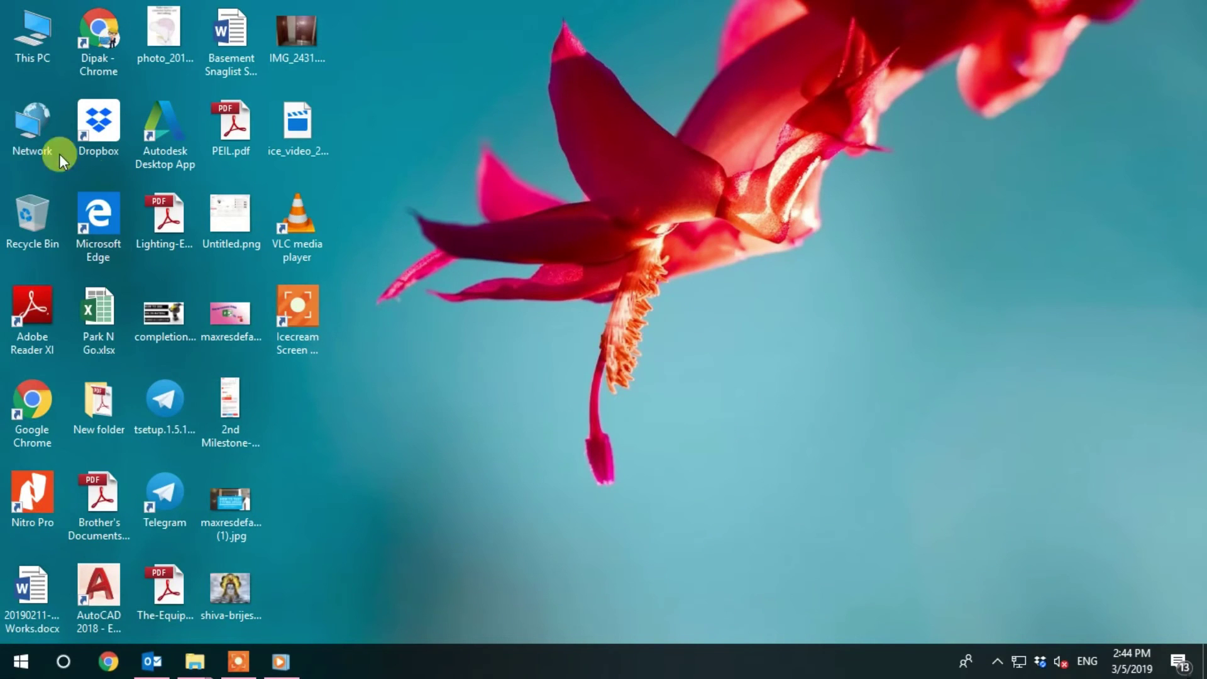
pyautogui.doubleClick(56, 34)
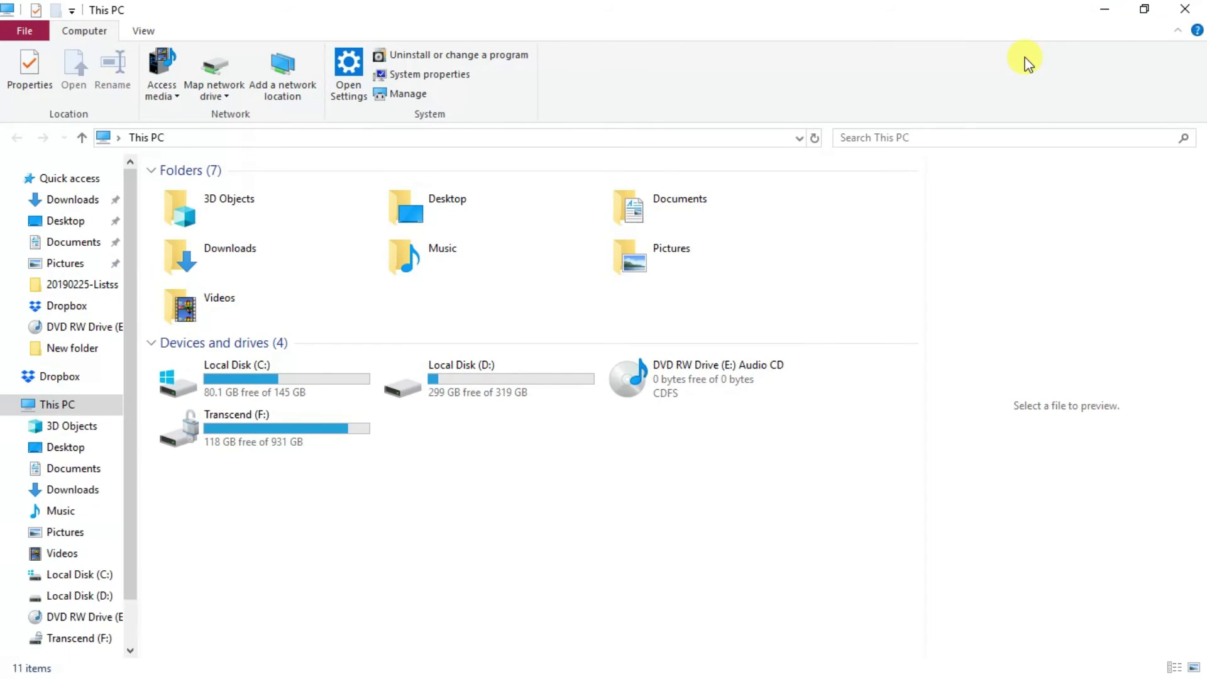
pyautogui.press('super+Right')
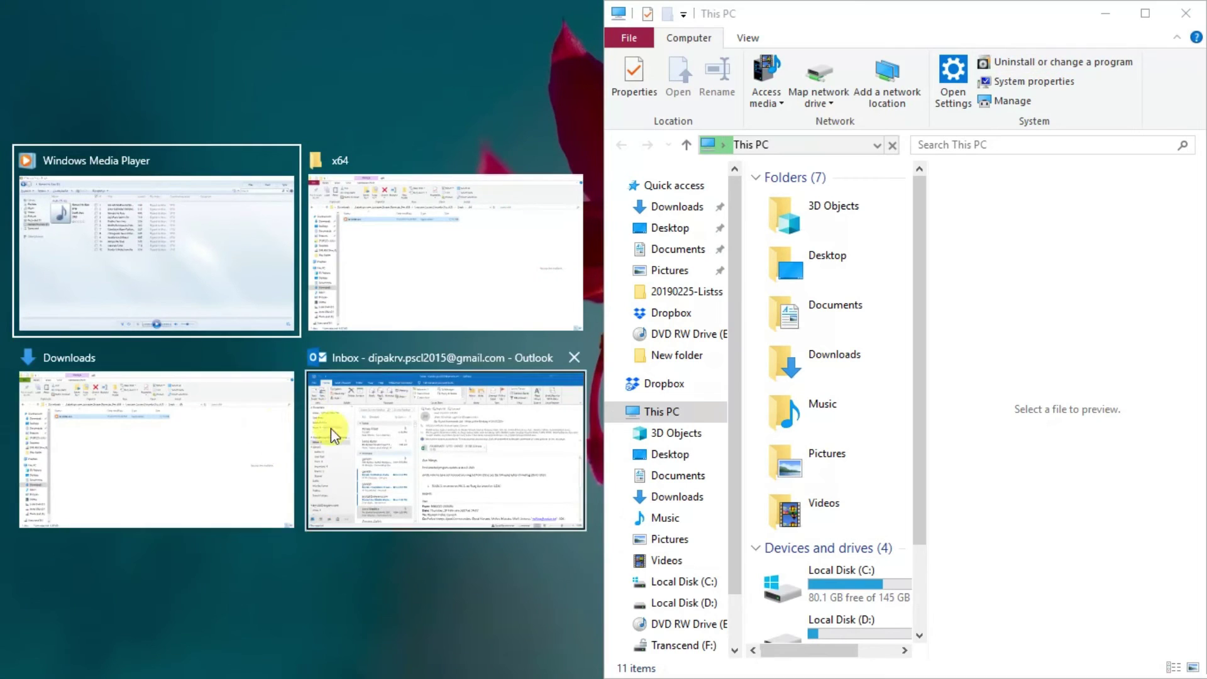
pyautogui.click(211, 291)
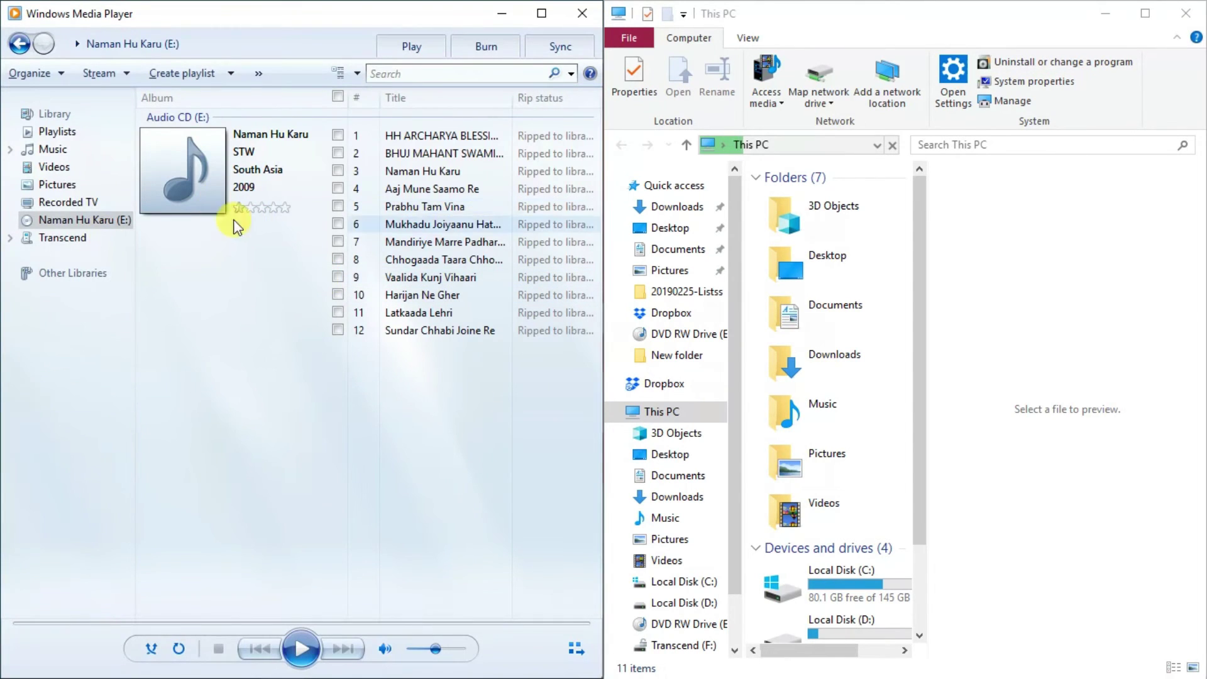
# Open the ripped album's folder Naman Hu Karu inside Music > STW in File Explorer
pyautogui.click(667, 522)
pyautogui.click(666, 521)
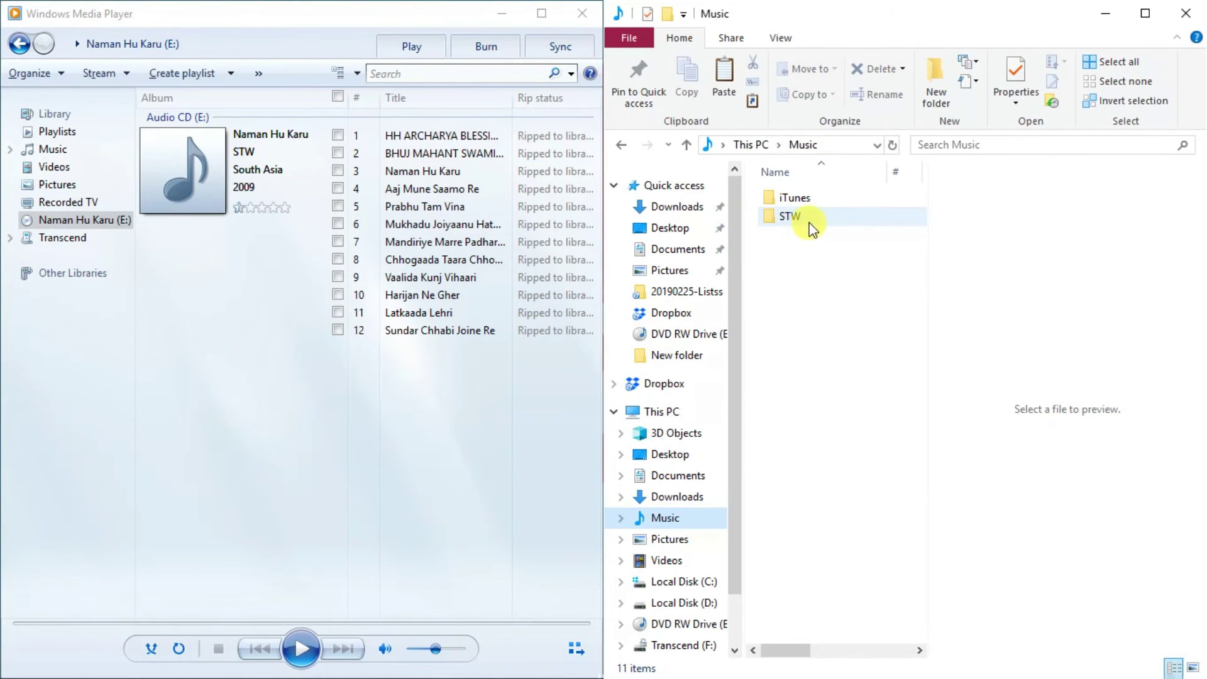
pyautogui.doubleClick(793, 218)
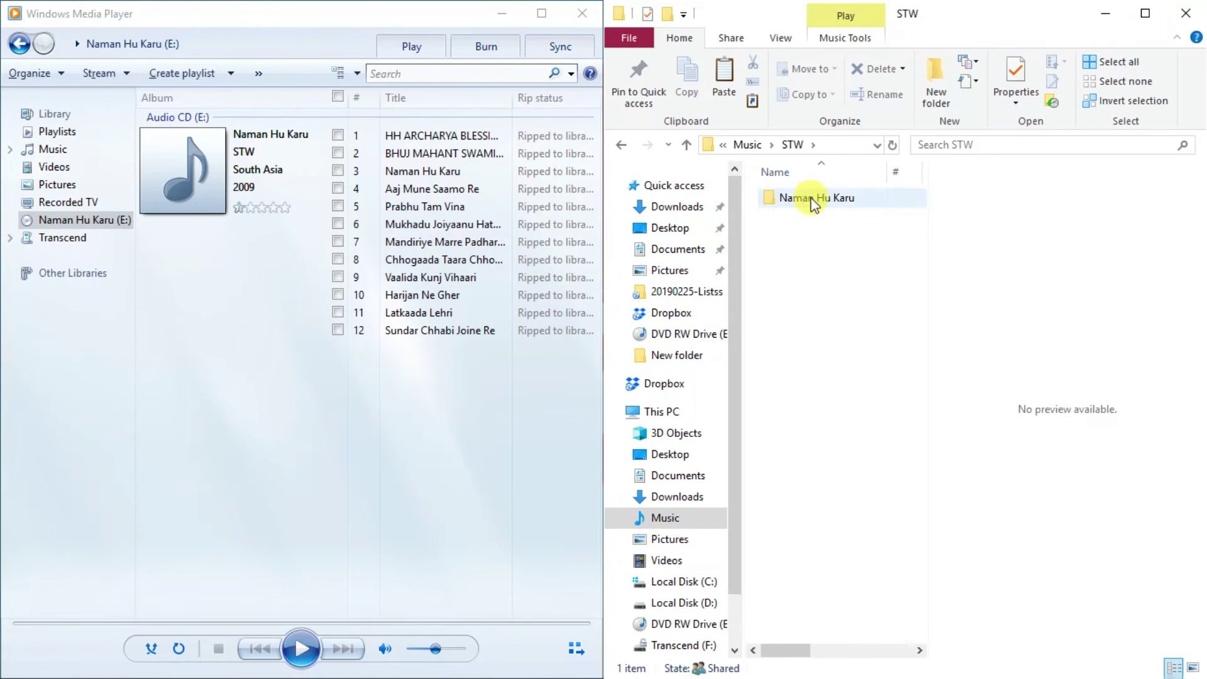
pyautogui.moveTo(790, 207)
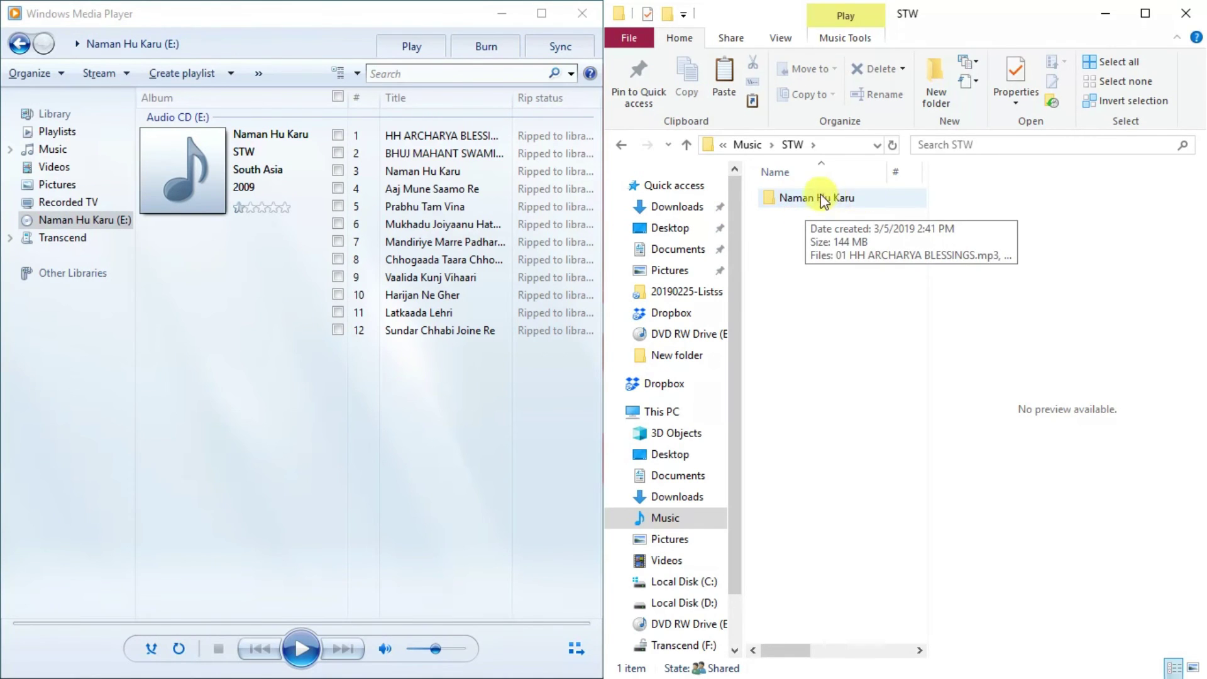
pyautogui.doubleClick(818, 203)
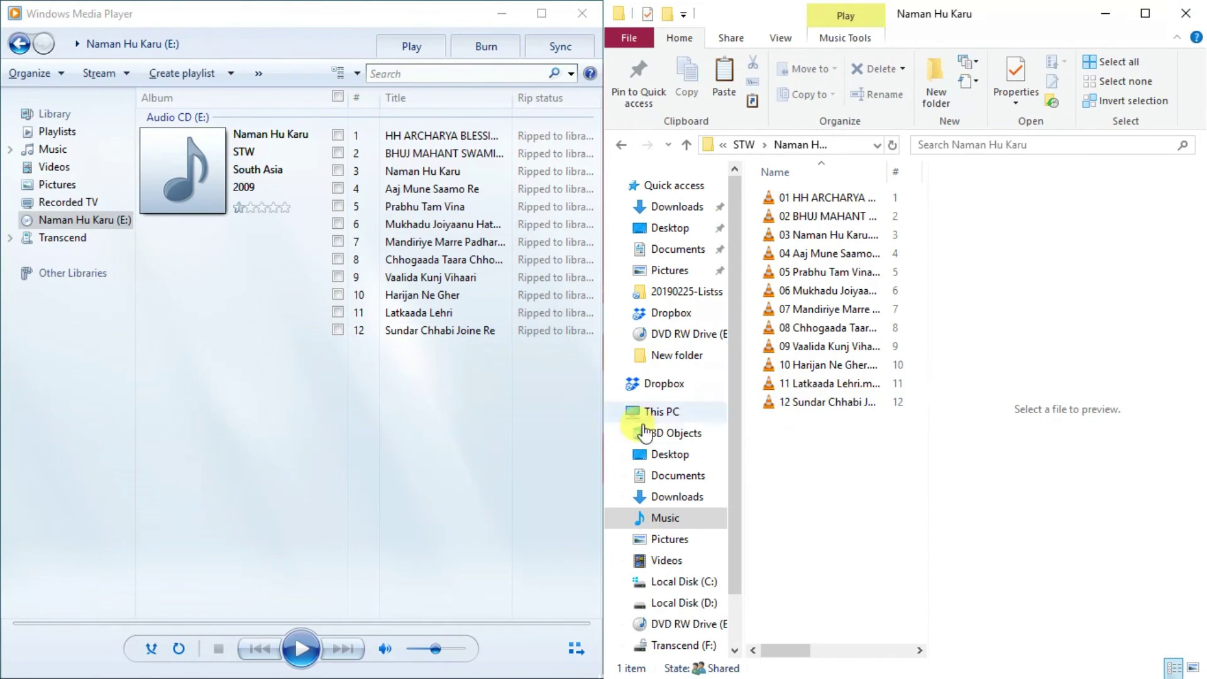
# Close Windows Media Player, then play all twelve ripped tracks from the maximized folder window with VLC media player
pyautogui.click(577, 13)
pyautogui.click(1145, 13)
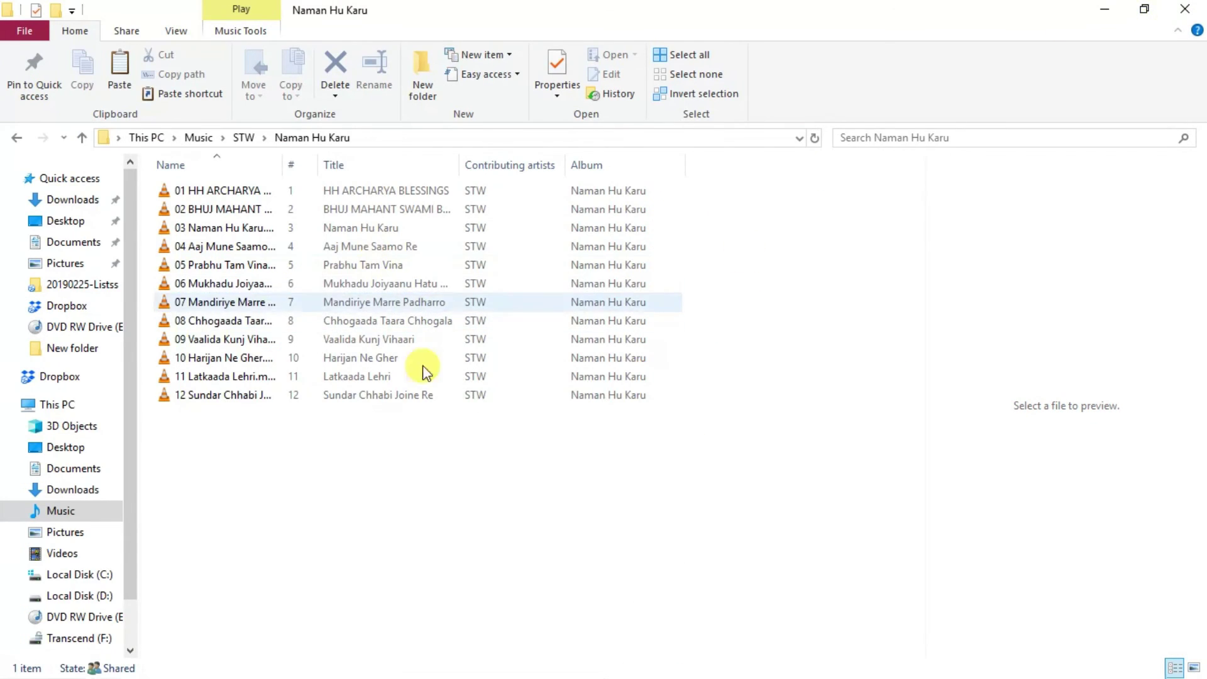
pyautogui.moveTo(427, 501); pyautogui.dragTo(220, 195)
pyautogui.doubleClick(226, 191)
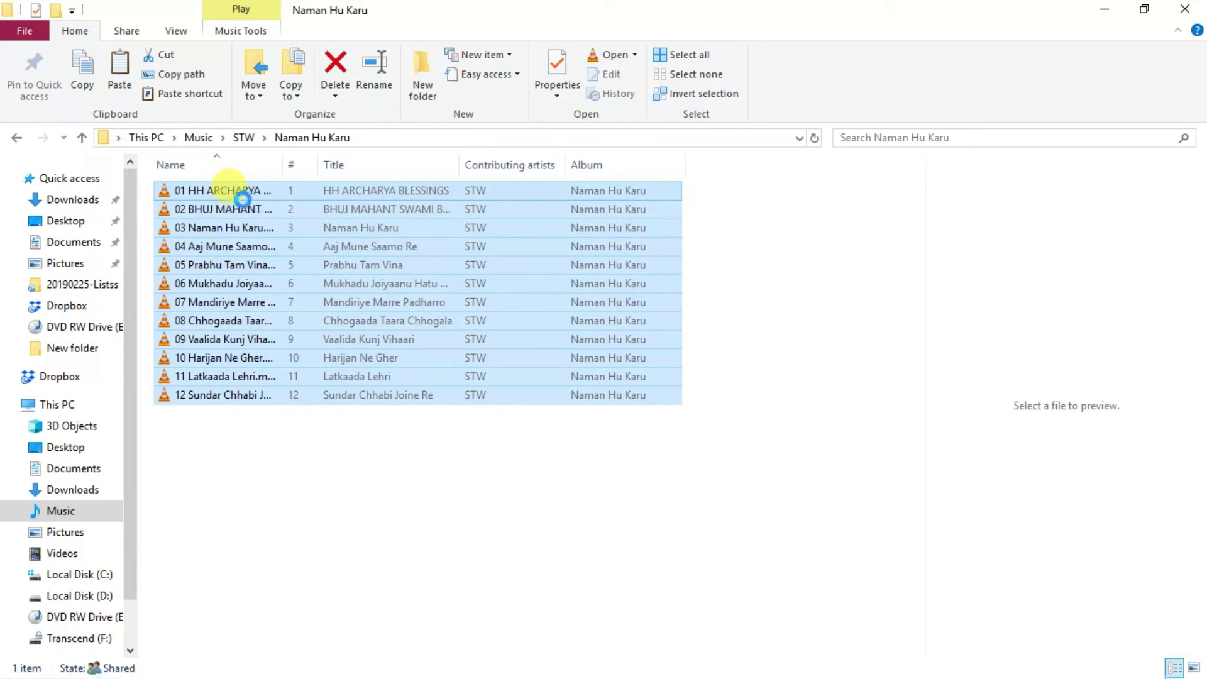
pyautogui.rightClick(259, 193)
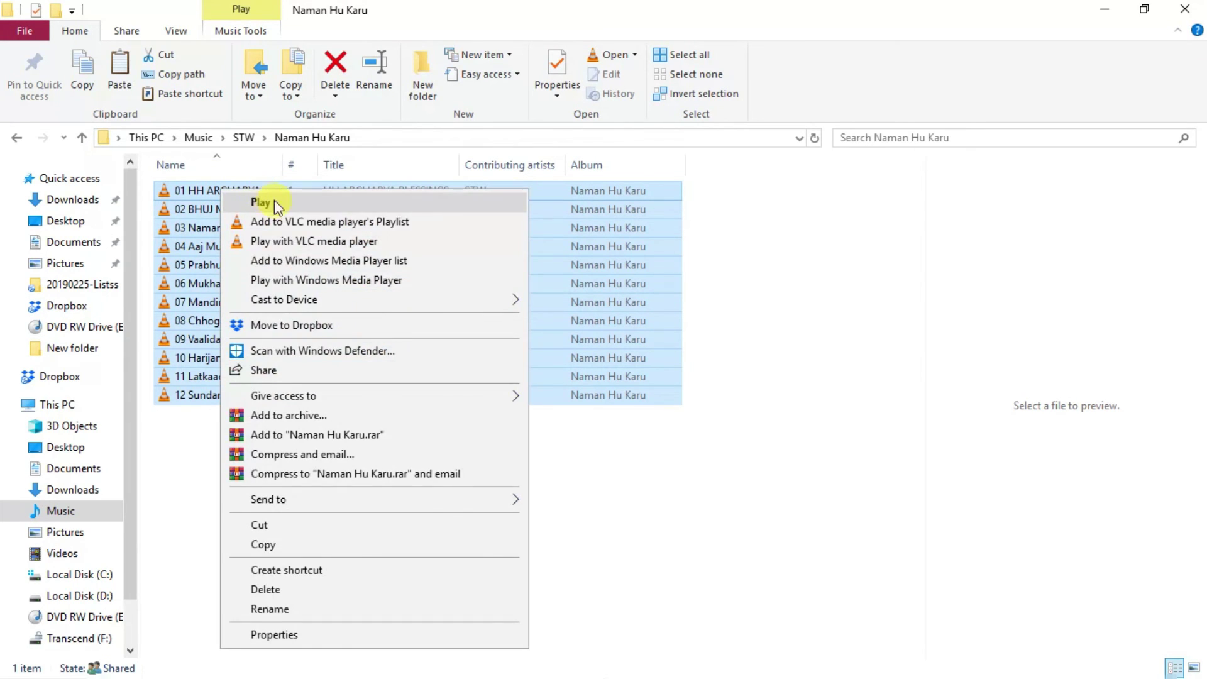
pyautogui.click(284, 242)
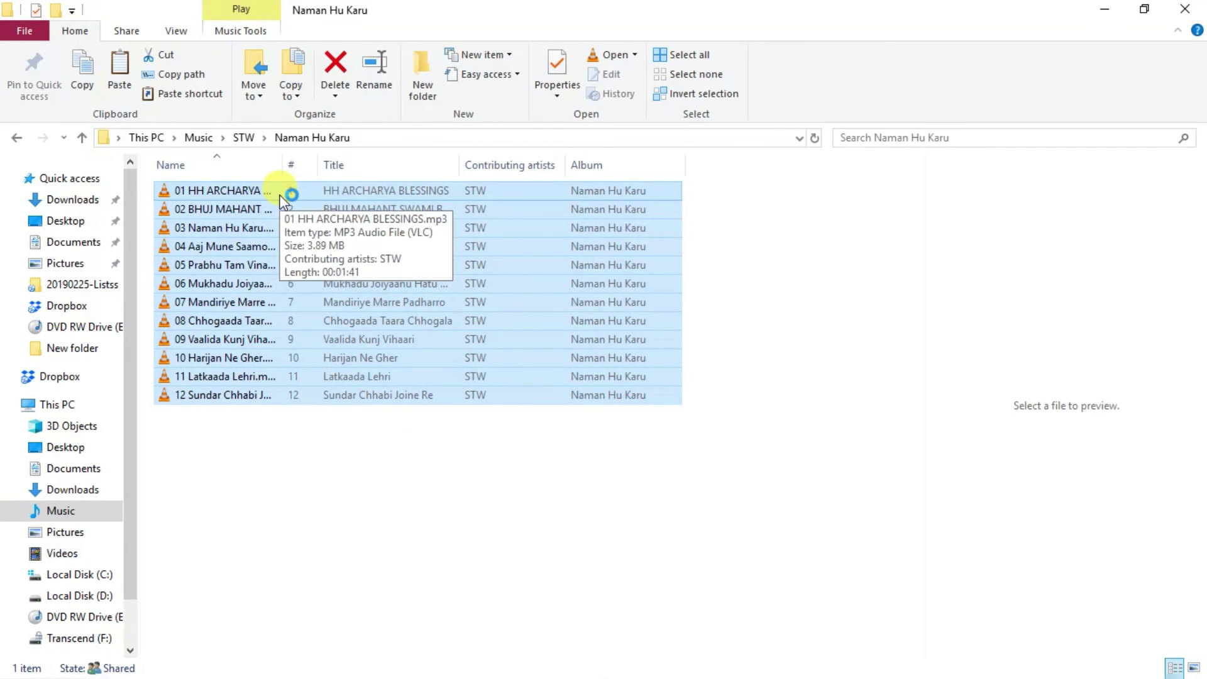